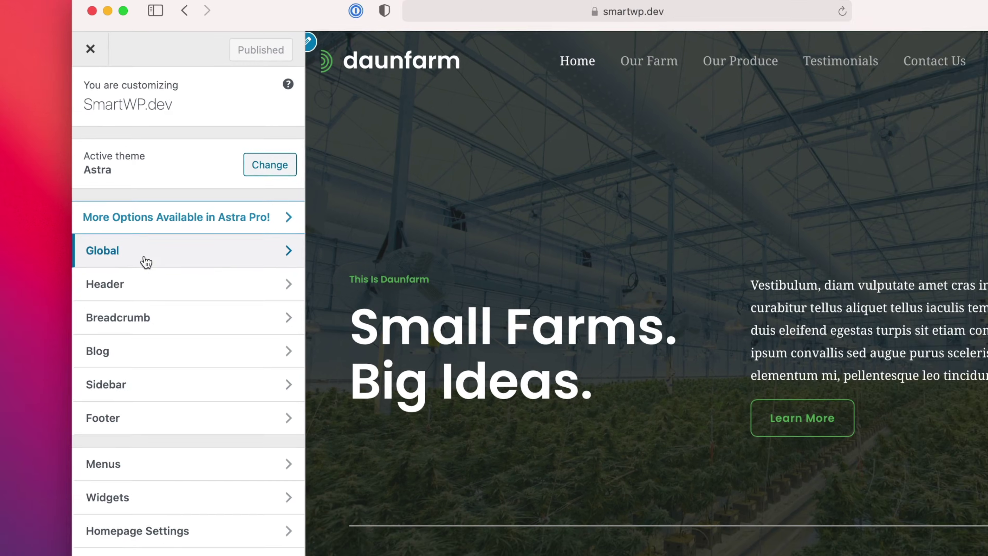
Open the Global panel of the Astra theme options in the Customizer sidebar
click(239, 228)
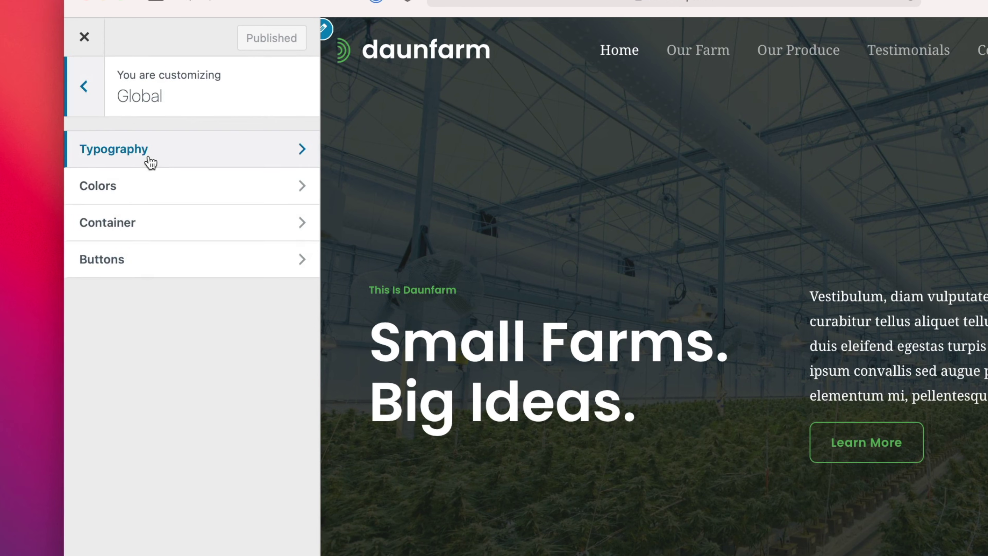
Review the Base Typography settings under Typography, then return to the top-level Customizer menu
click(148, 155)
click(149, 155)
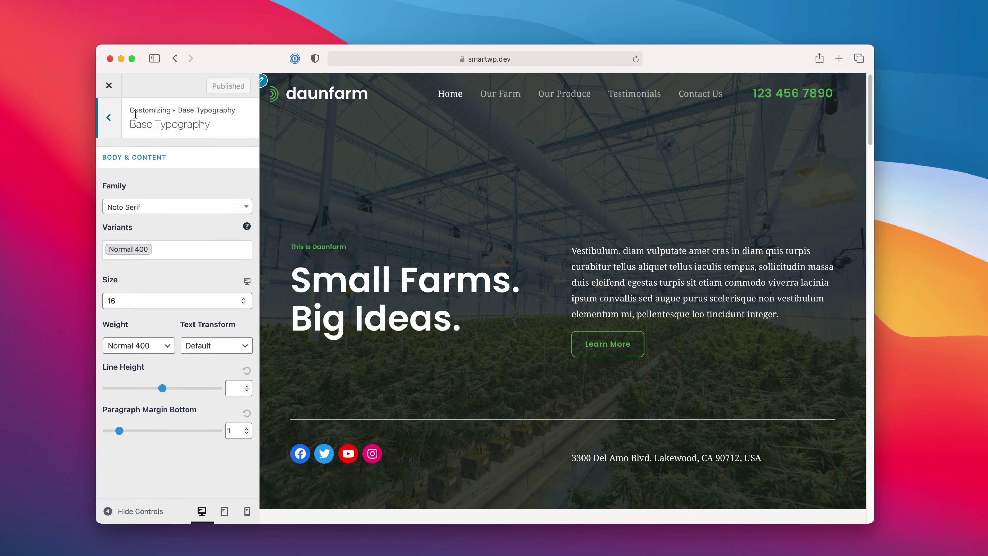
click(102, 96)
click(109, 117)
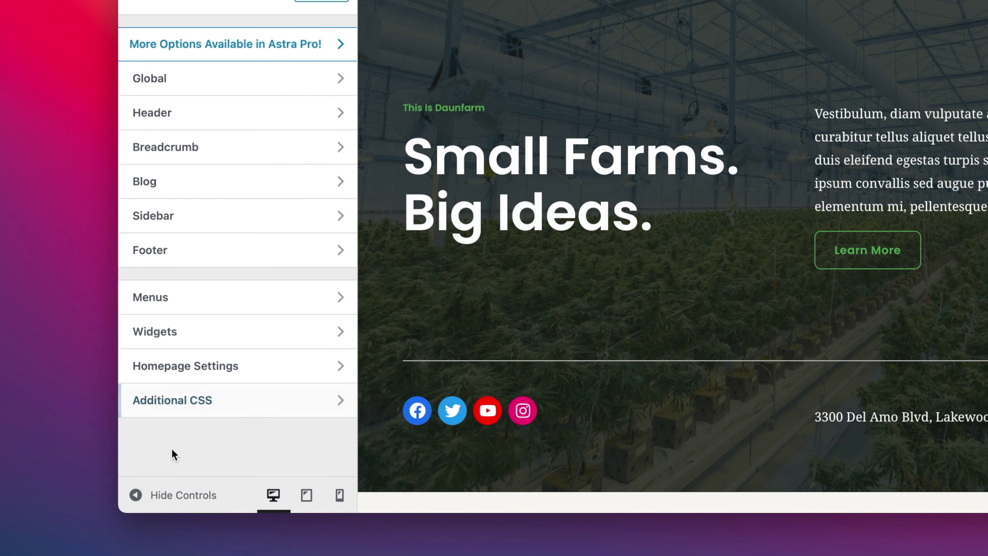
In Additional CSS, copy the '.main-header-menu > .menu-item > .menu-link' selector from the inspected Our Farm link
click(194, 414)
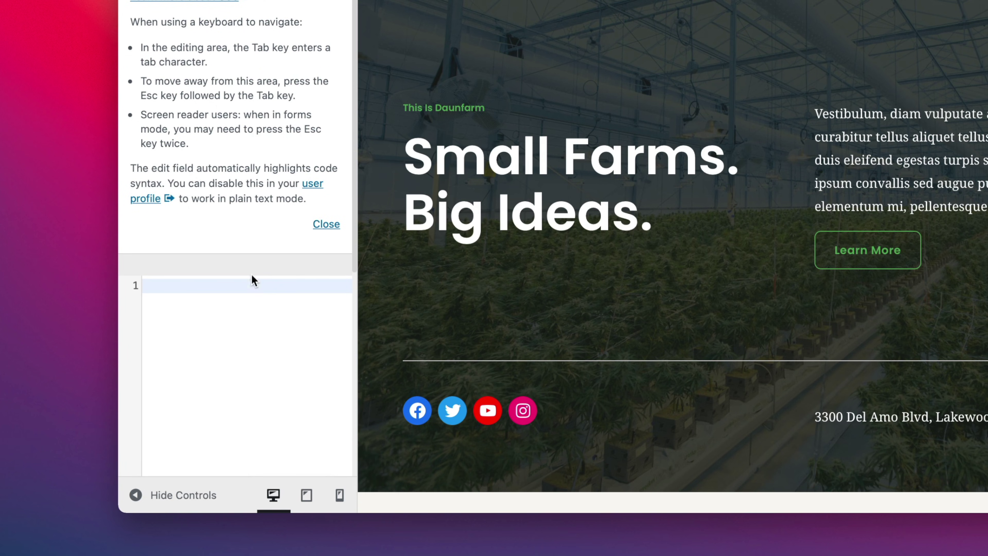
click(325, 224)
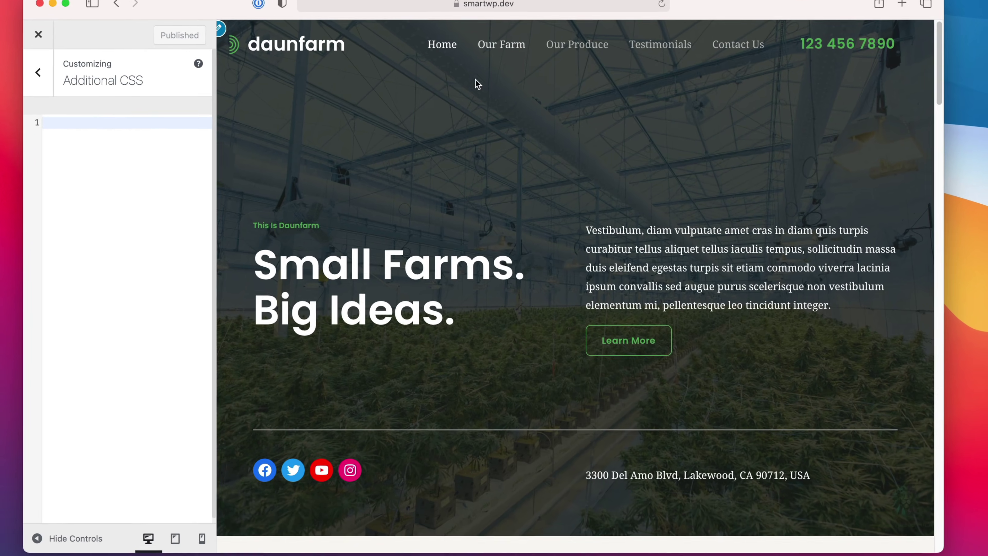
right_click(494, 43)
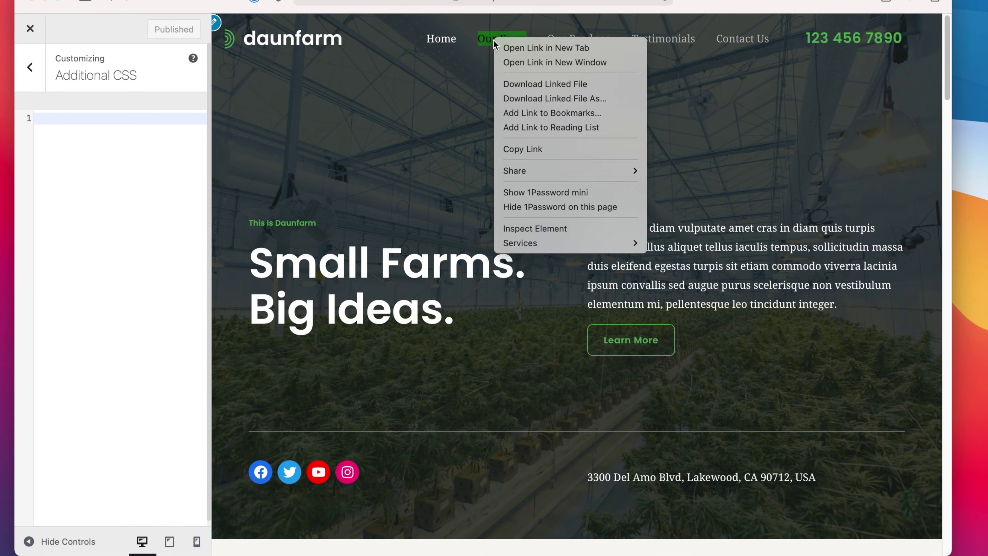
click(547, 230)
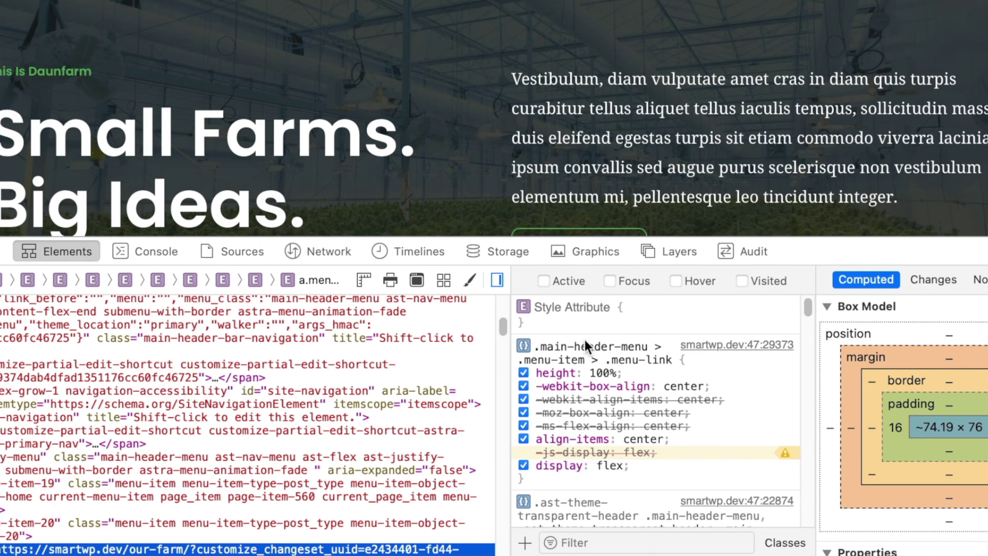
click(585, 343)
key(super+c)
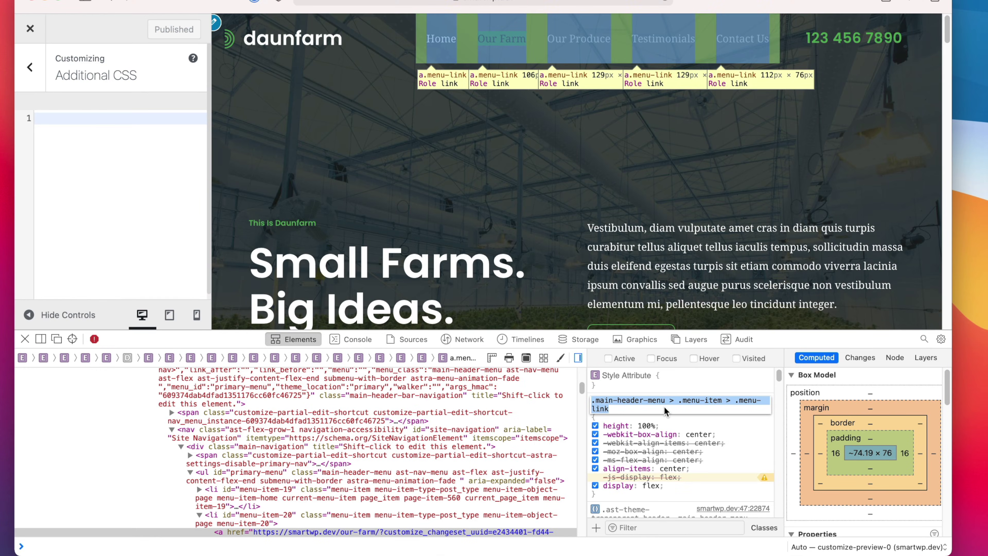
click(25, 338)
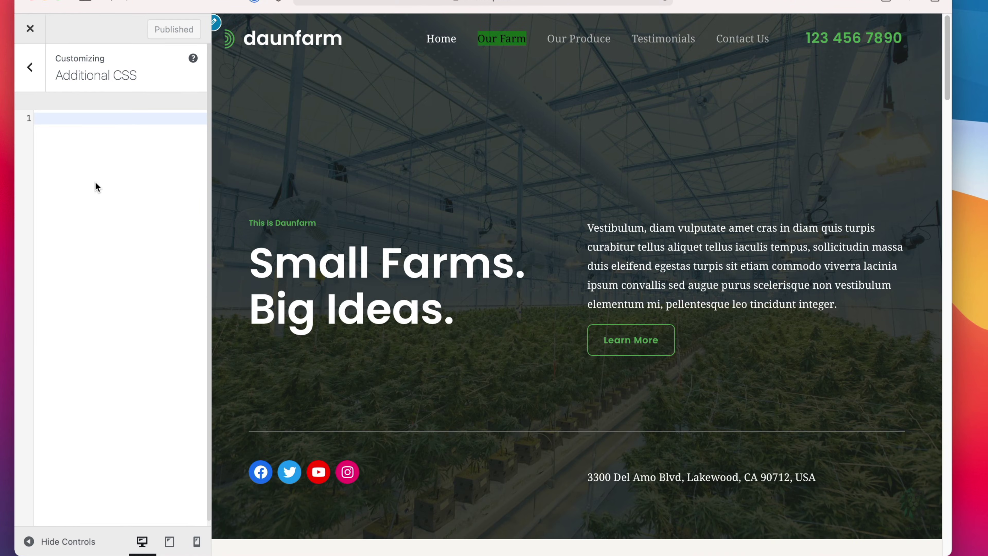
click(82, 117)
Paste the menu-link selector and write a rule with letter-spacing: 0.3em and font-size: 0.4em
key(super+v)
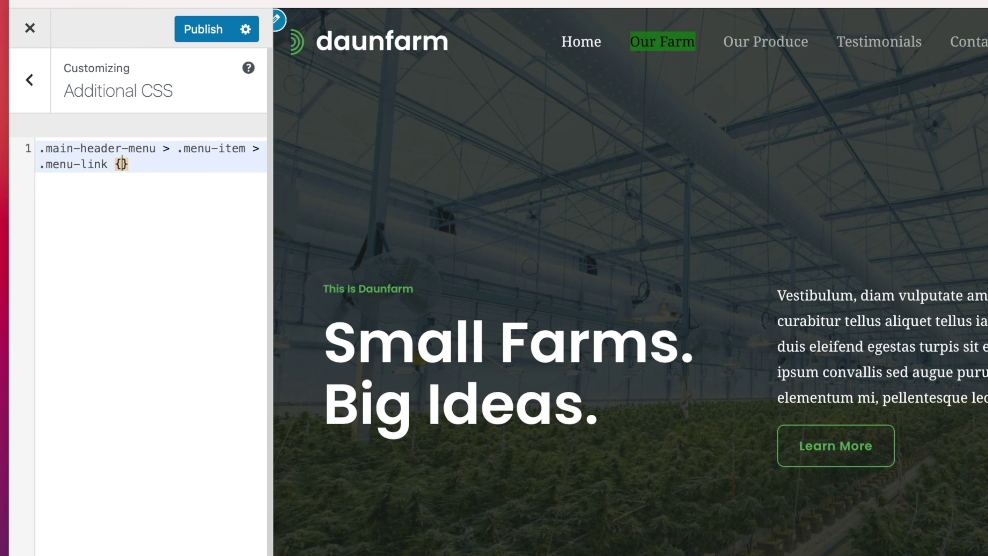
text({)
key(Return)
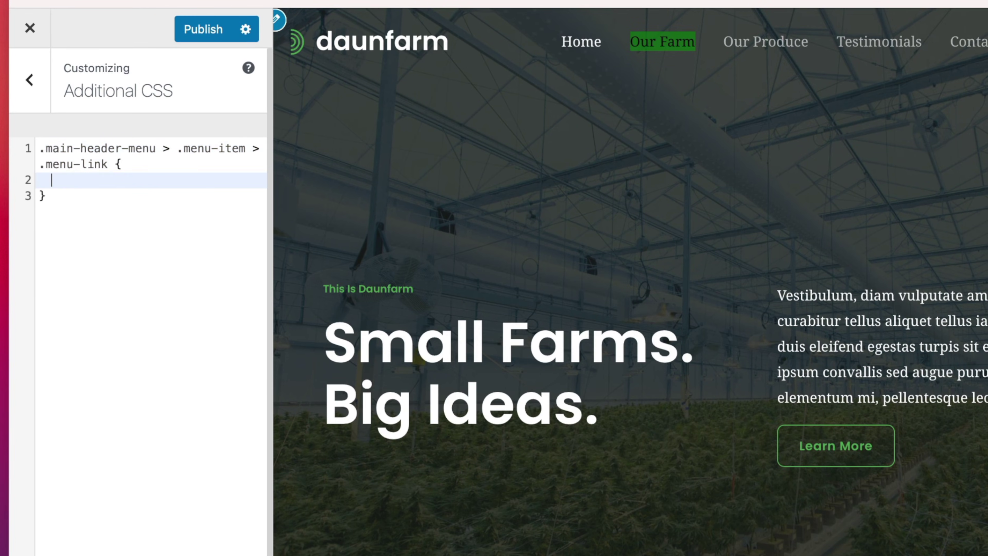
text(letter-spacing)
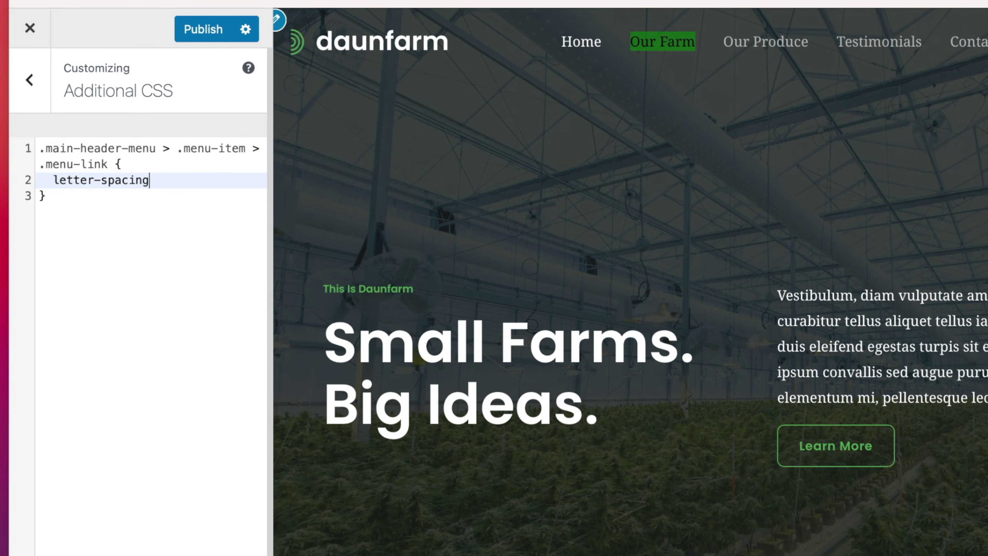
text(: 0.)
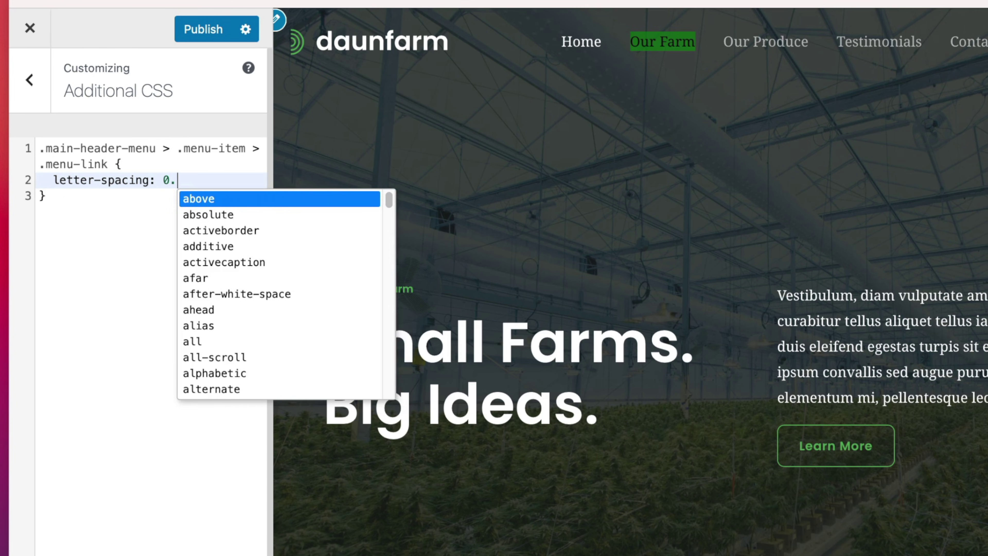
text(3em)
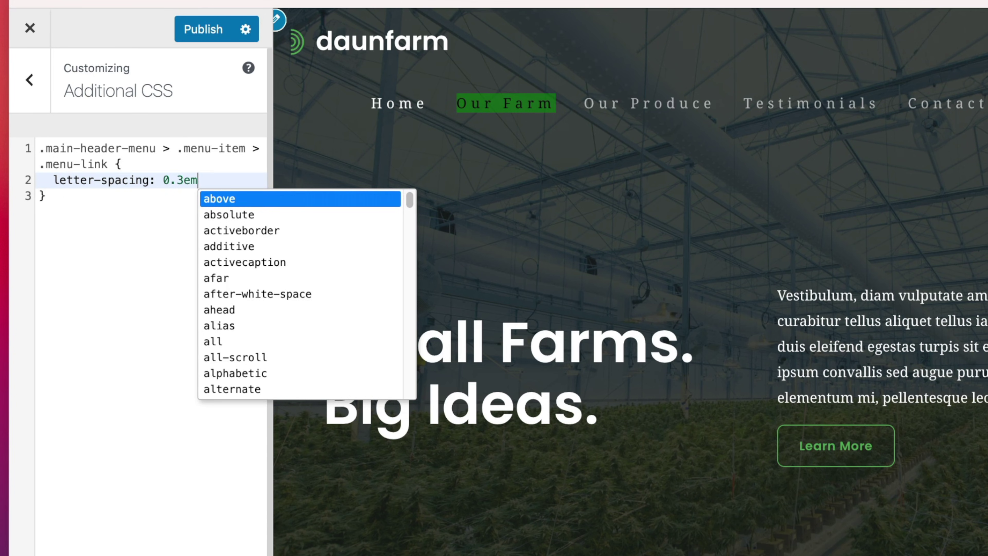
text(;)
key(Return)
text(font-size:0)
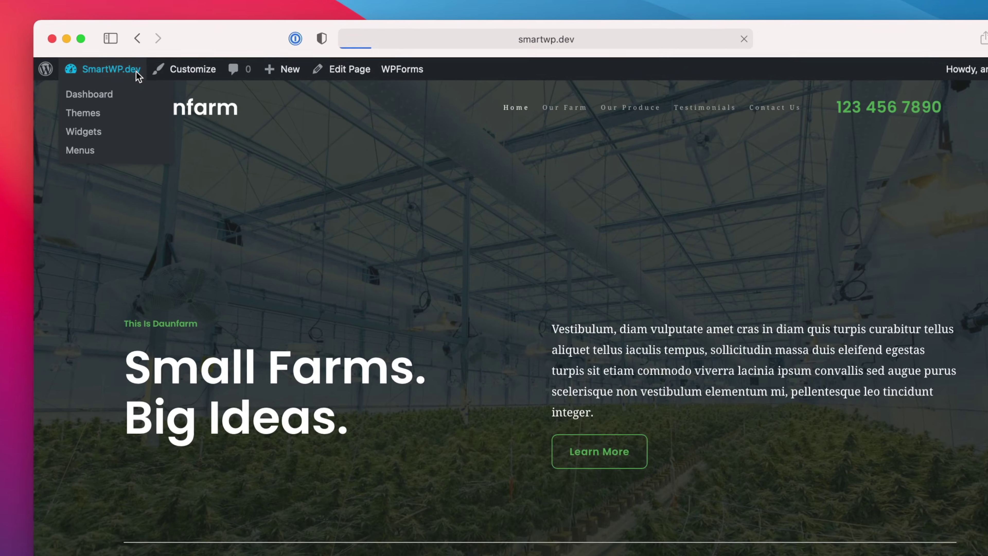
Find, install and activate the 'simple custom css' plugin, then go to Appearance > Custom CSS
click(169, 79)
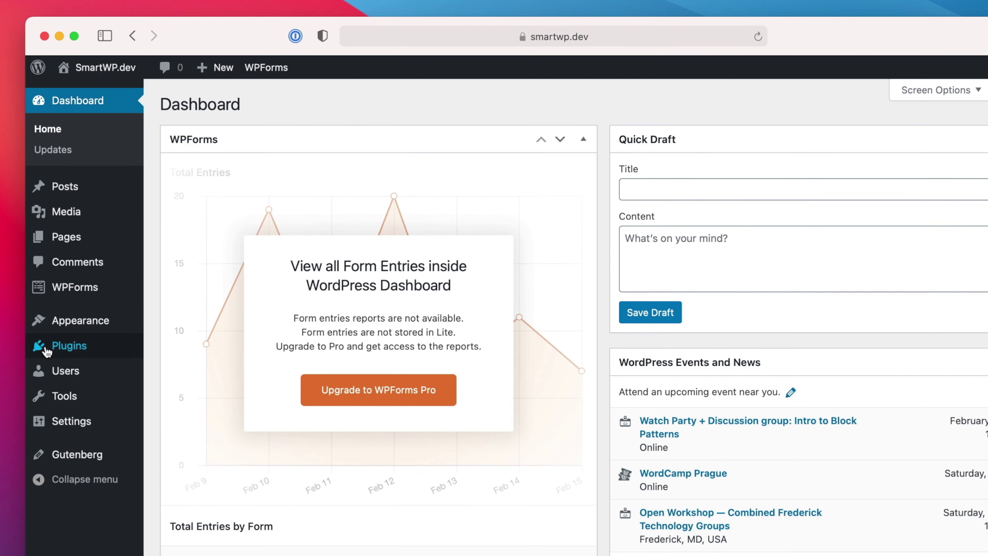
mouse_move(46, 352)
click(174, 368)
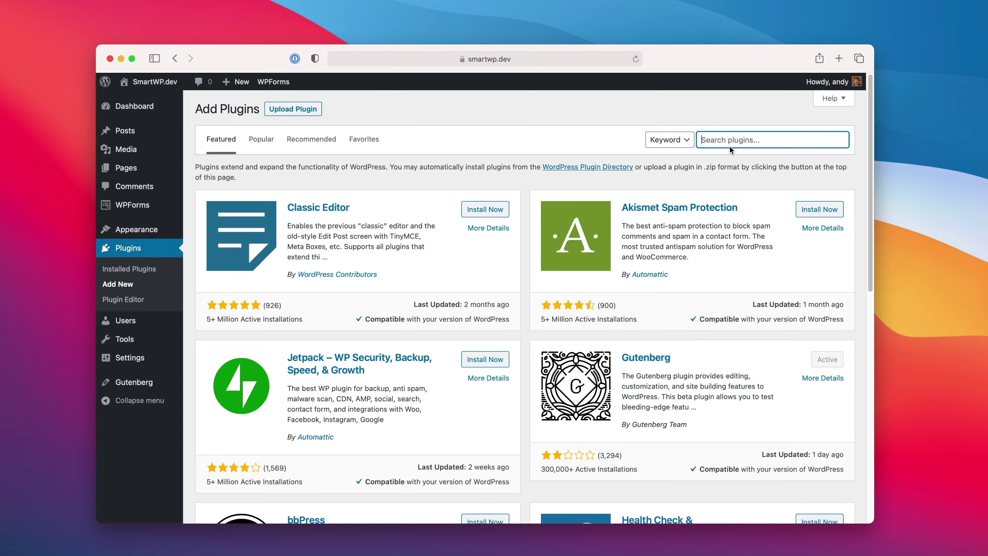
text(simple cu)
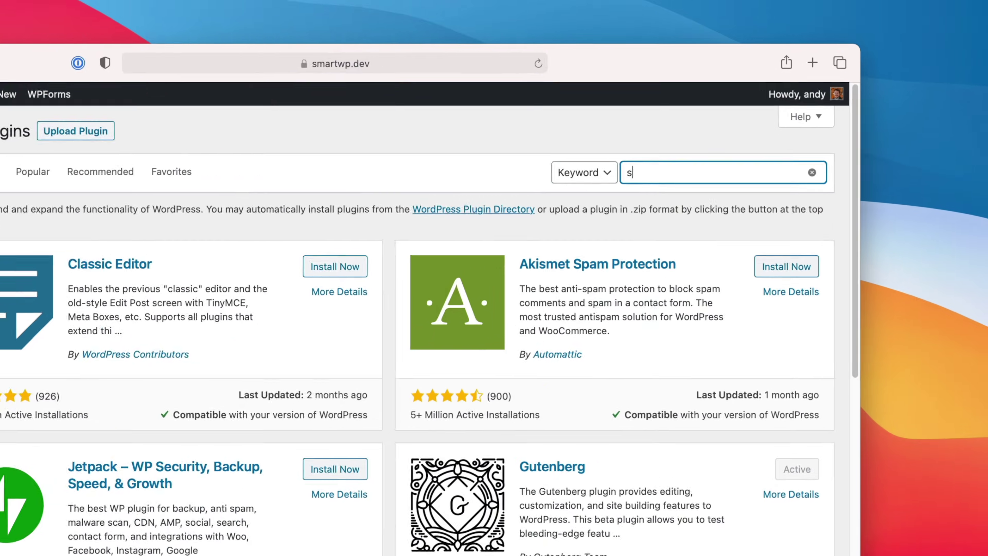
text(stom css)
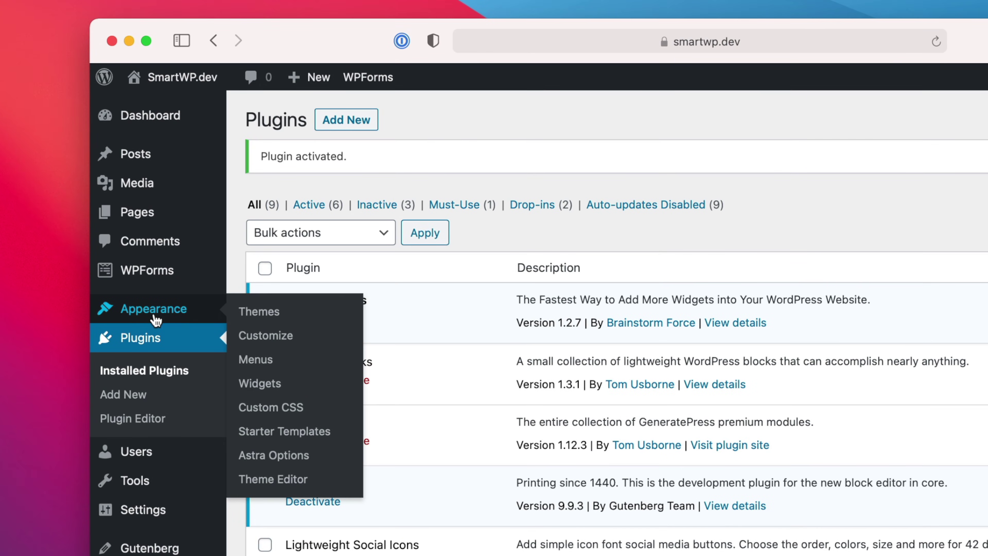
click(291, 409)
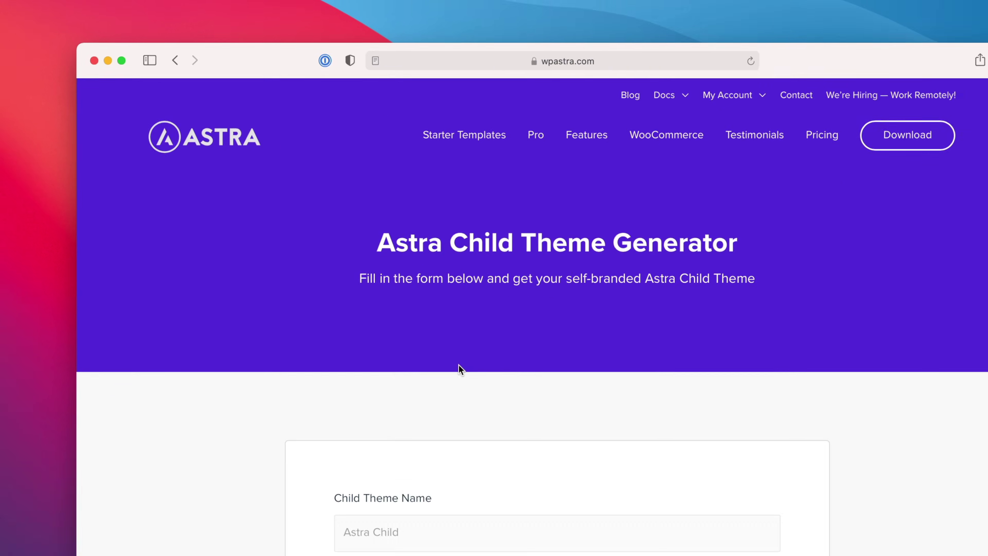
Generate the default Astra child theme zip and allow wpastra.com to download it
scroll(302, 329, down, 1)
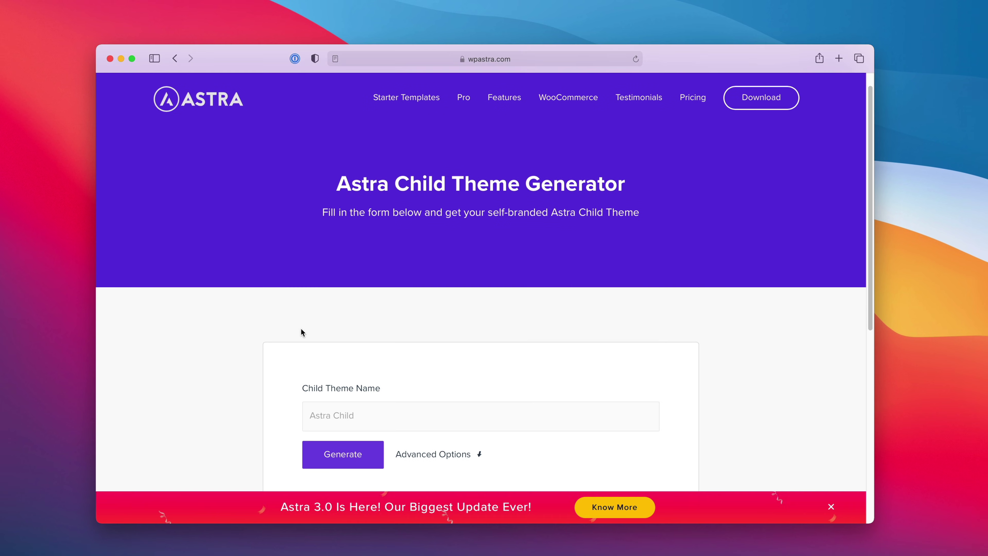
scroll(239, 355, down, 5)
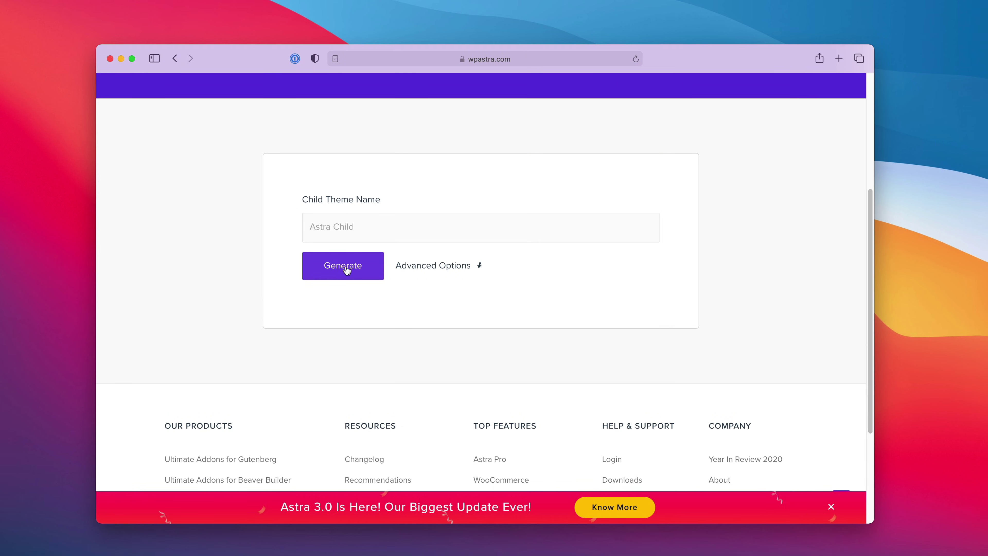
click(361, 266)
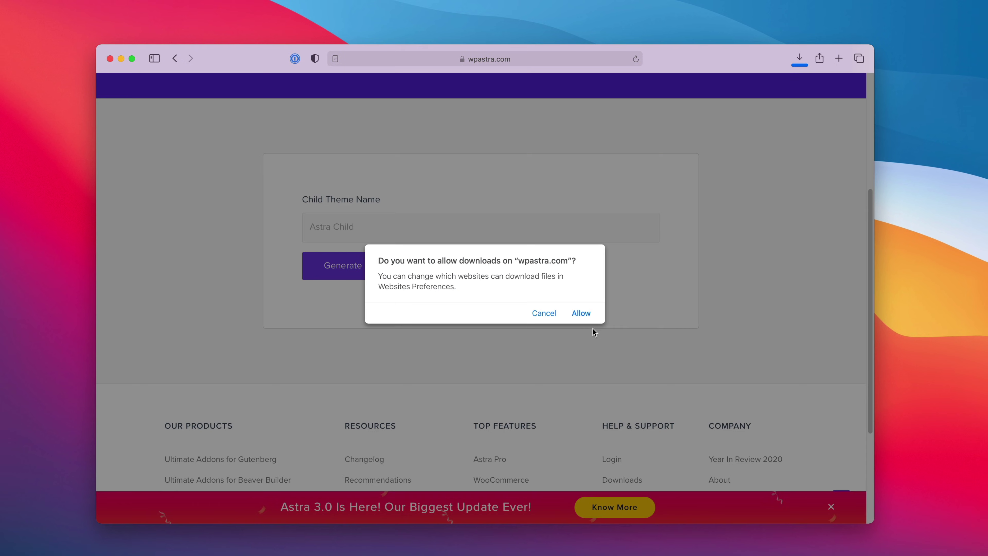
click(580, 314)
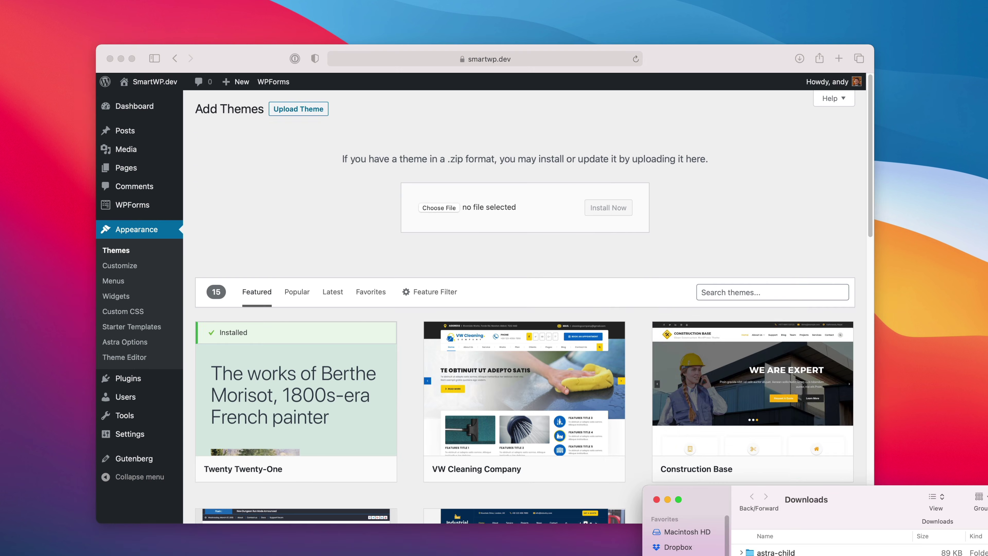
Upload astra-child.zip as a new theme, install it and activate Astra Child
drag(776, 551, 622, 268)
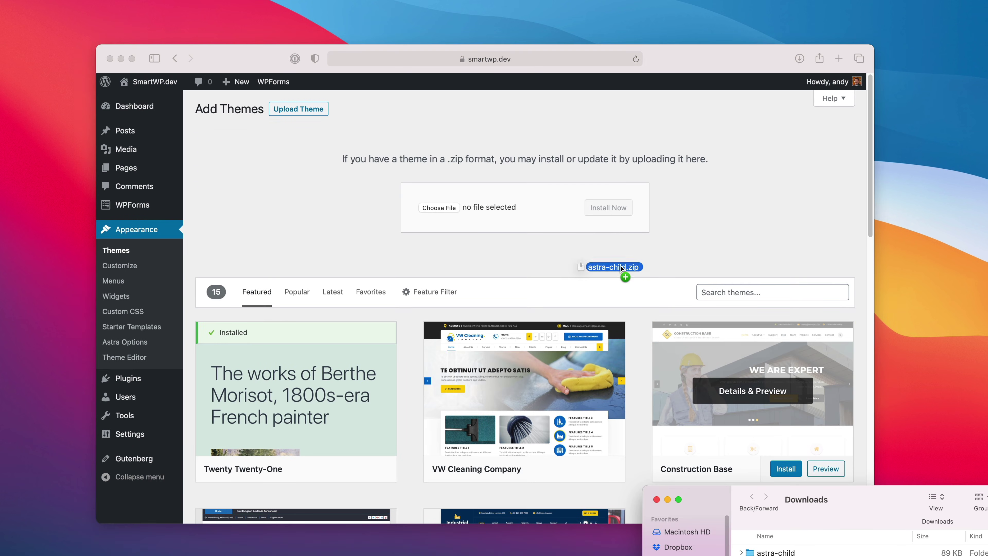
click(600, 210)
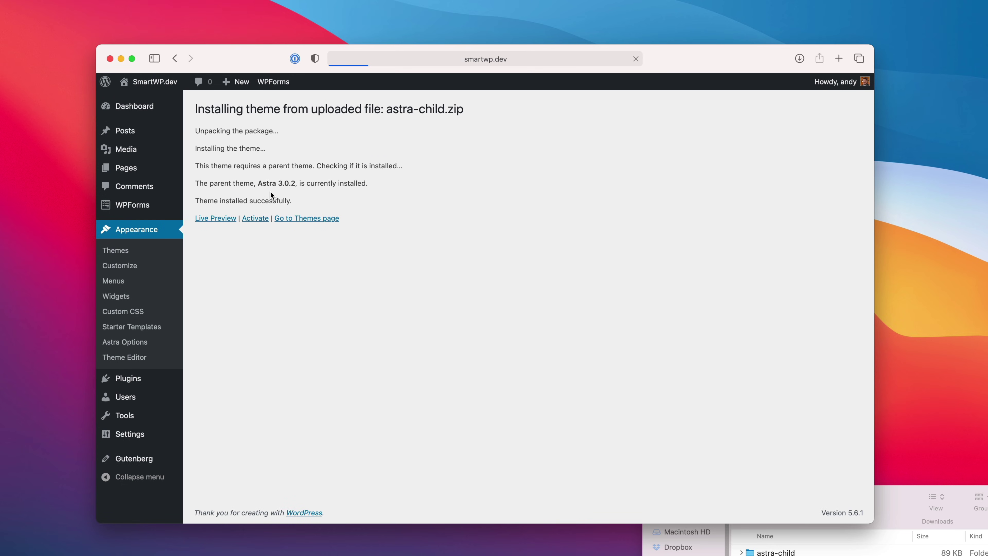
mouse_move(171, 87)
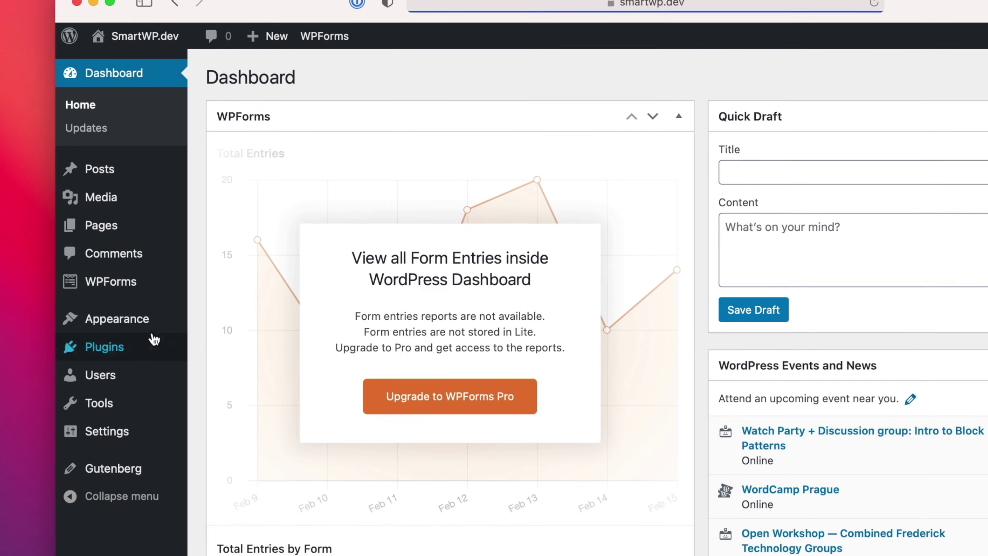
Check under Appearance > Themes that the Astra Child card is the active theme
click(143, 335)
mouse_move(309, 343)
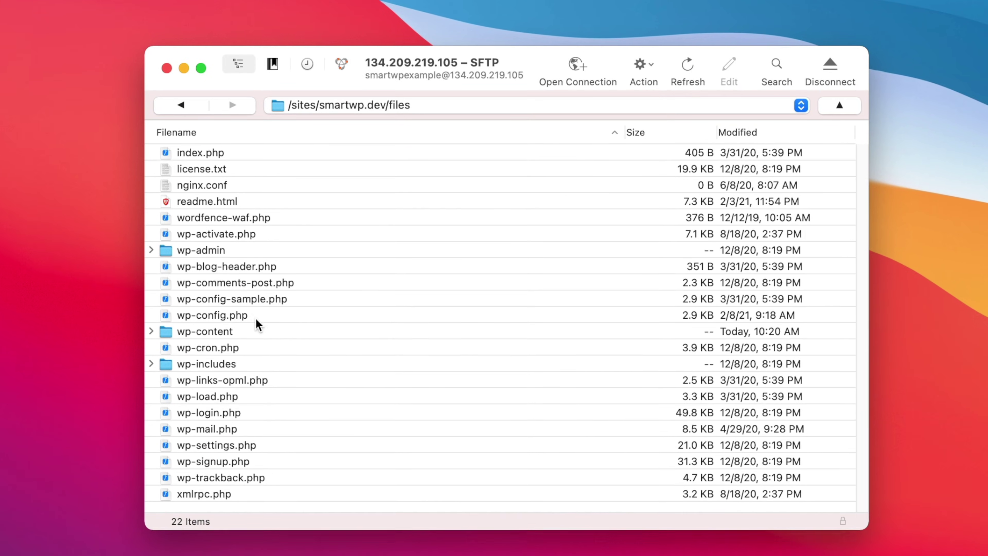
Browse to wp-content/themes/astra-child and bring up the Edit With options for style.css
double_click(233, 331)
double_click(224, 300)
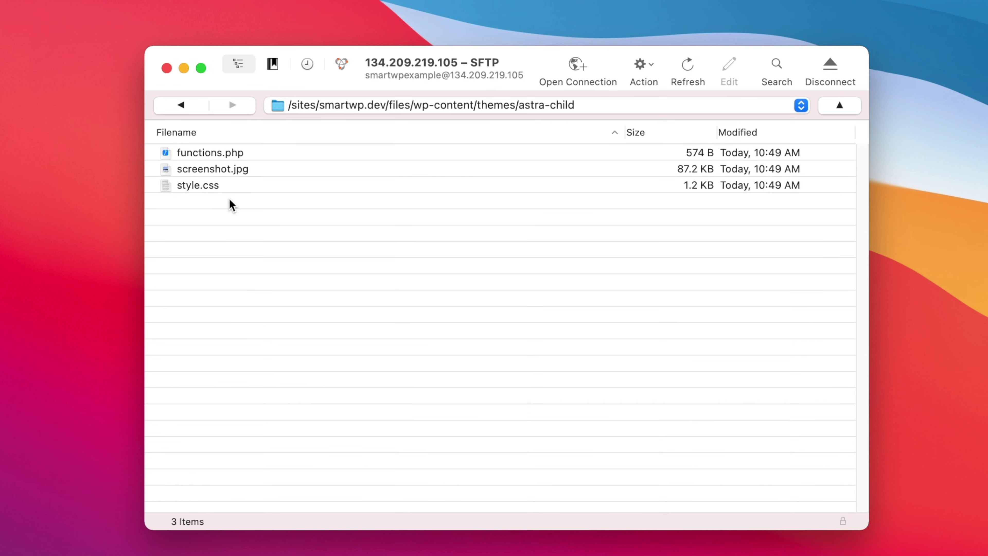
right_click(200, 193)
mouse_move(284, 346)
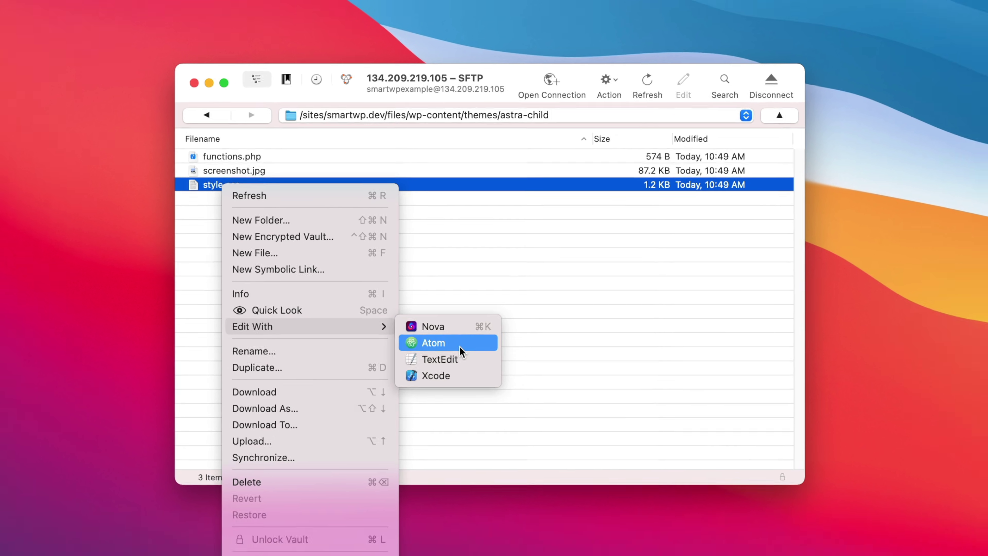
Open style.css in Atom and rename the theme to Astra SmartWP Tutorial
click(466, 370)
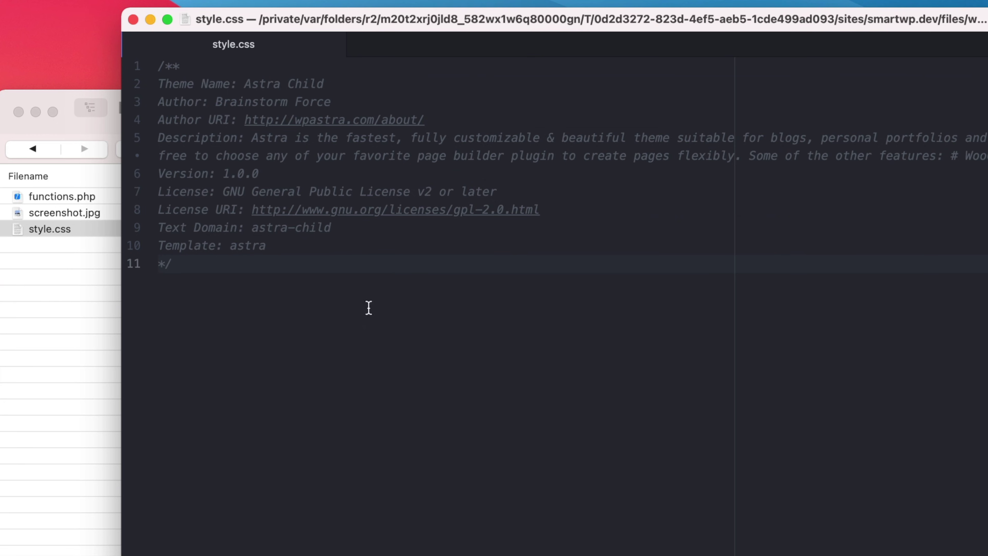
drag(328, 84, 300, 81)
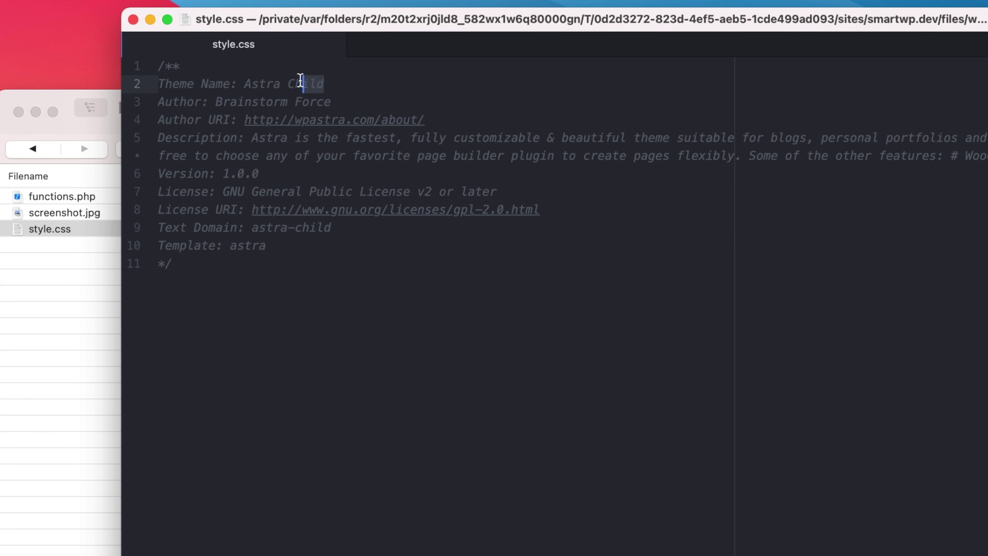
text(Smar)
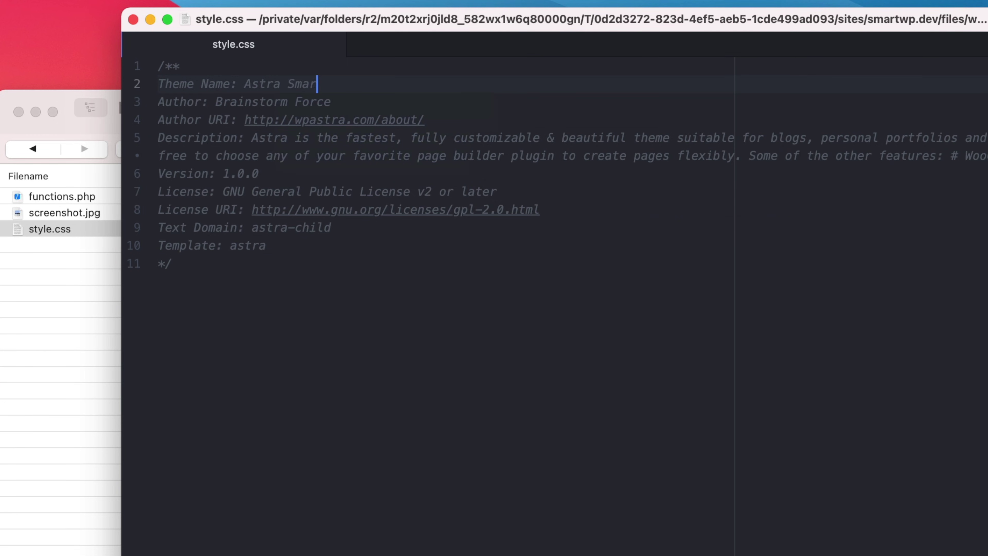
text(tWP Tutorial)
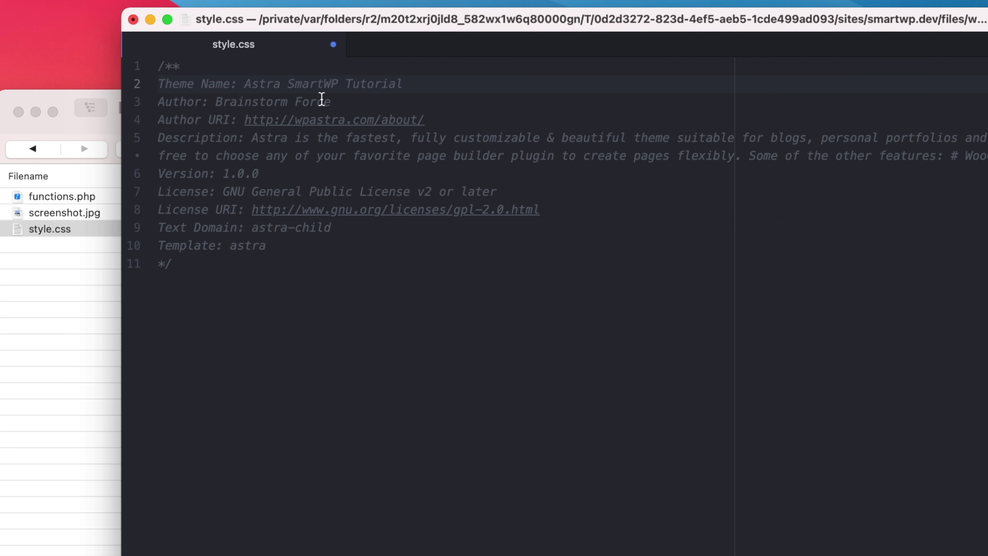
Add a body rule with font-size: 2em!important and save style.css back to the server
click(263, 295)
key(Return)
key(Return)
text(b)
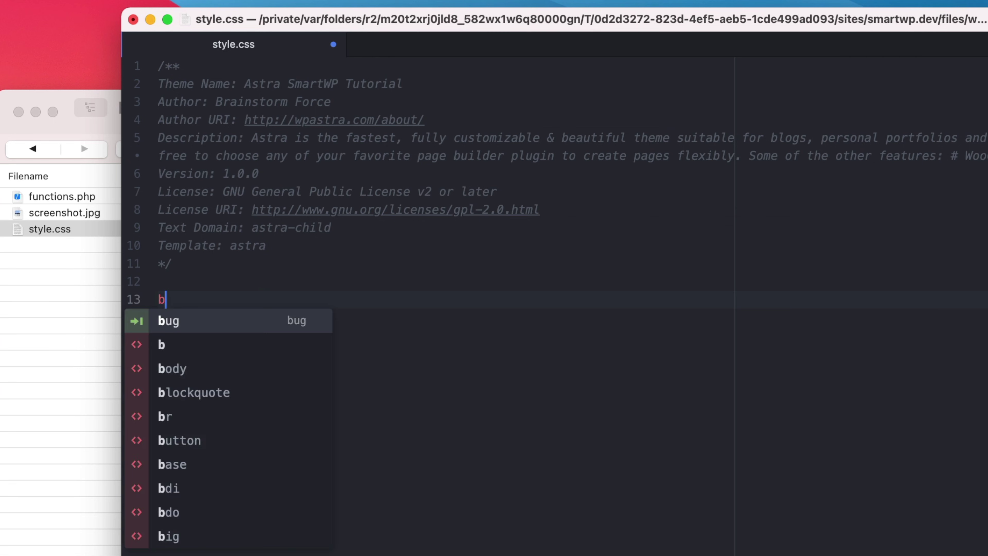
text(ody {)
key(Return)
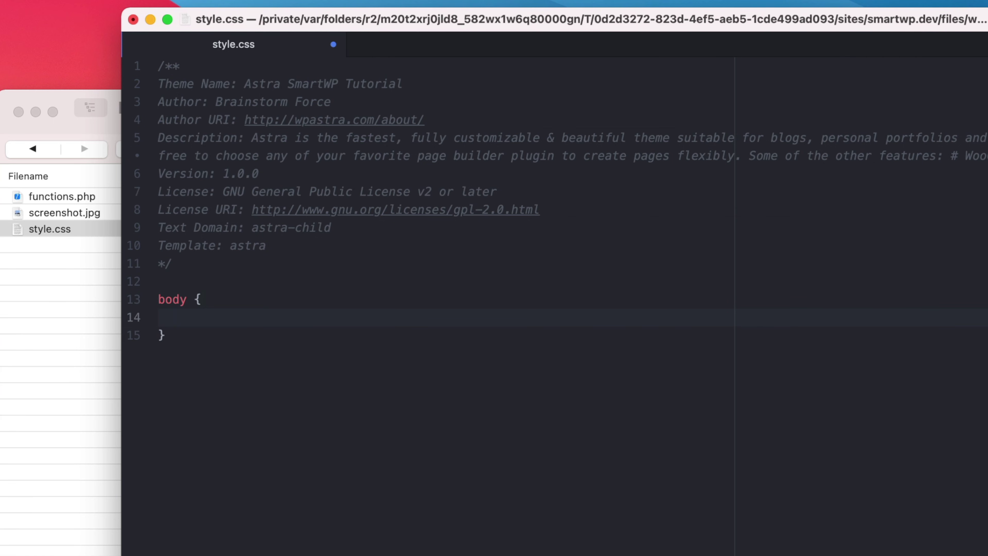
text(font-size: 2em!important;)
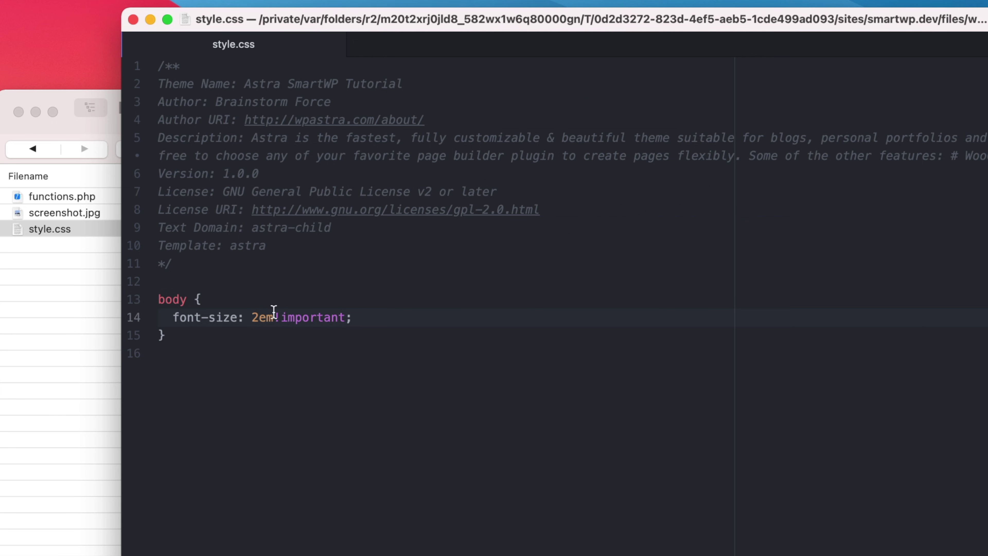
click(59, 411)
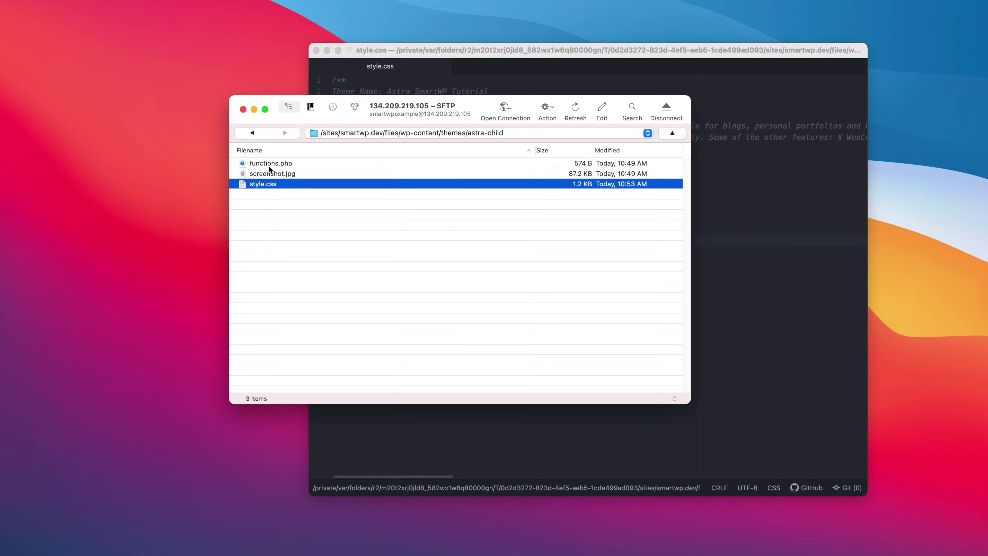
Reload the WordPress Themes page in Safari so the renamed Astra child theme appears
click(418, 539)
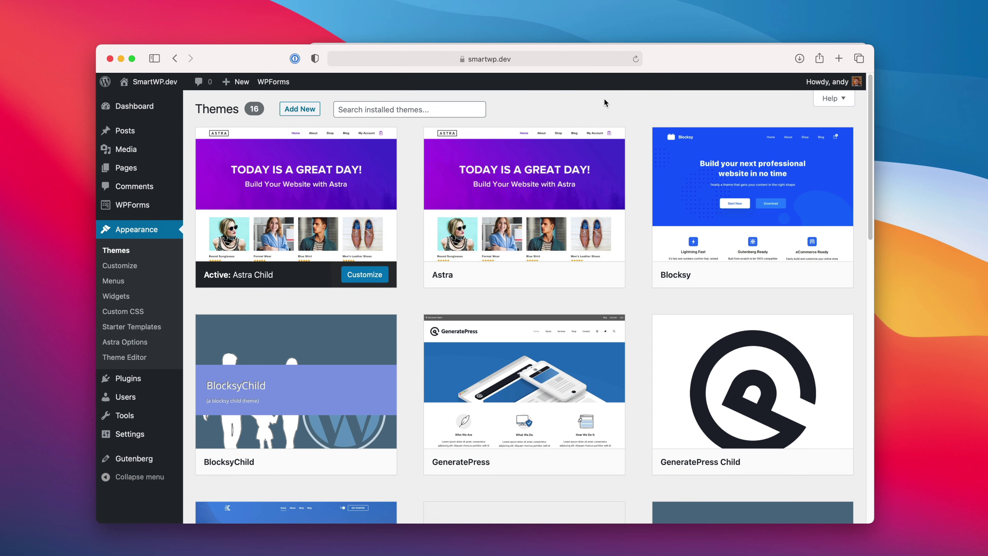
key(super+r)
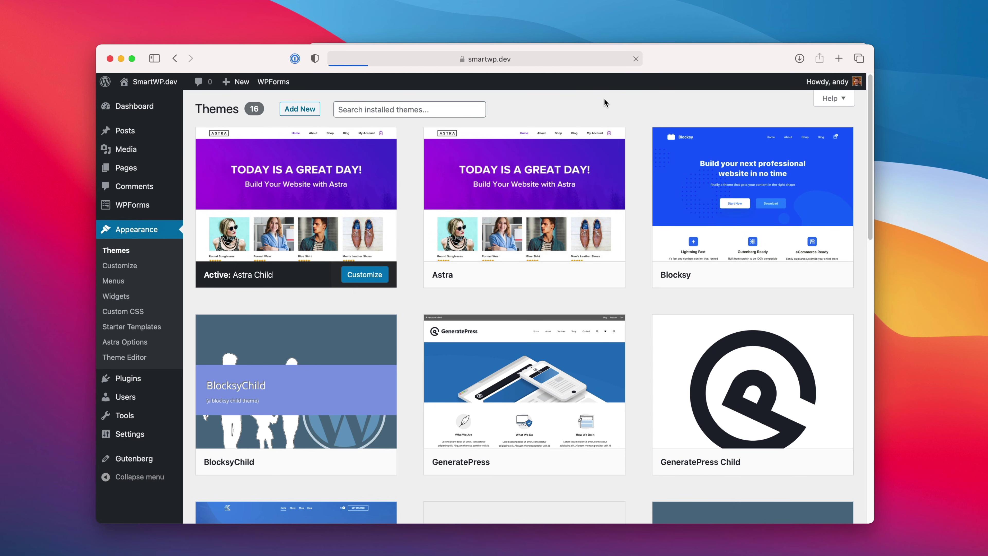